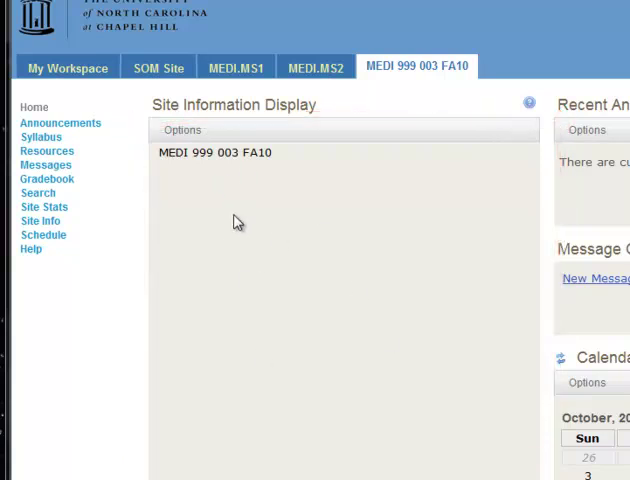
Step: Replace the Site Information Display title with 'New Course'
click(183, 132)
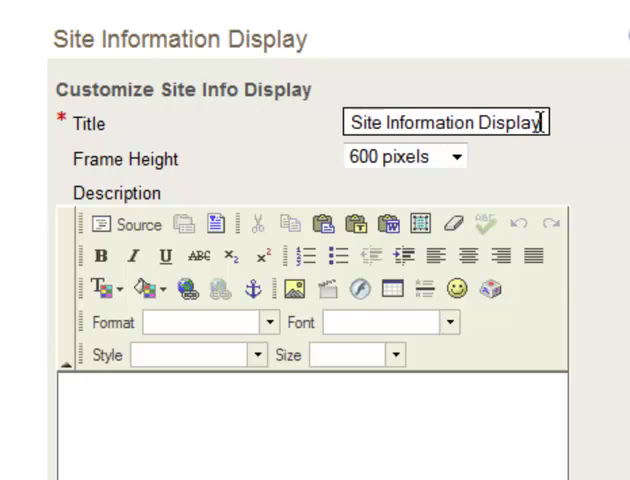
drag(539, 122, 291, 138)
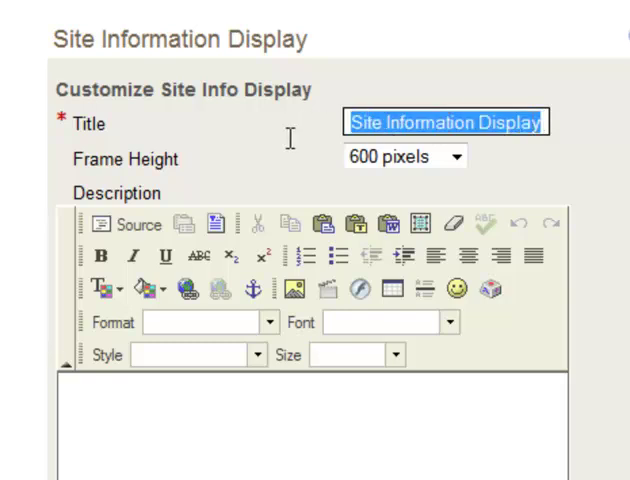
text(New)
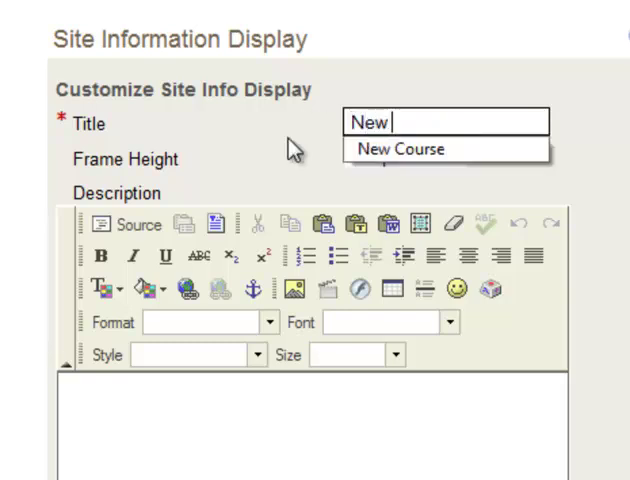
text( Course)
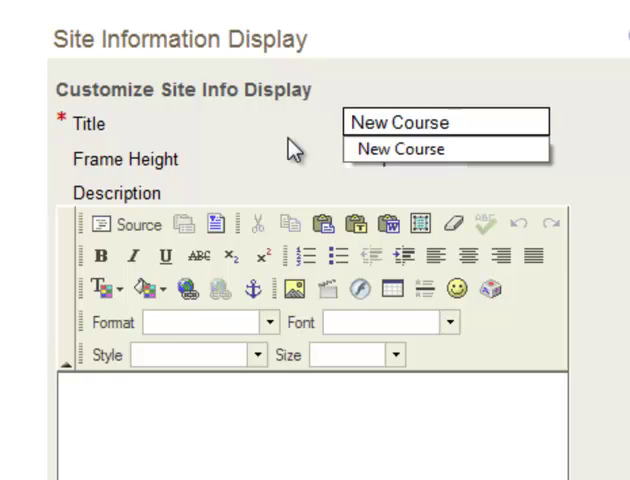
key(Tab)
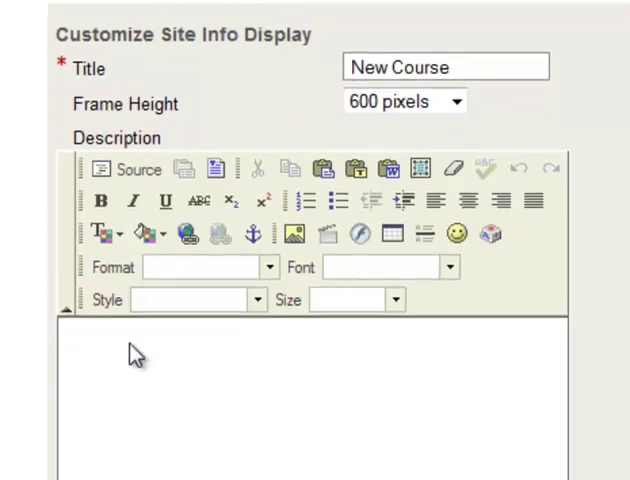
Step: Write 'Welcome to the New Course!' and a sentence about building a Sakai site in the description
click(127, 247)
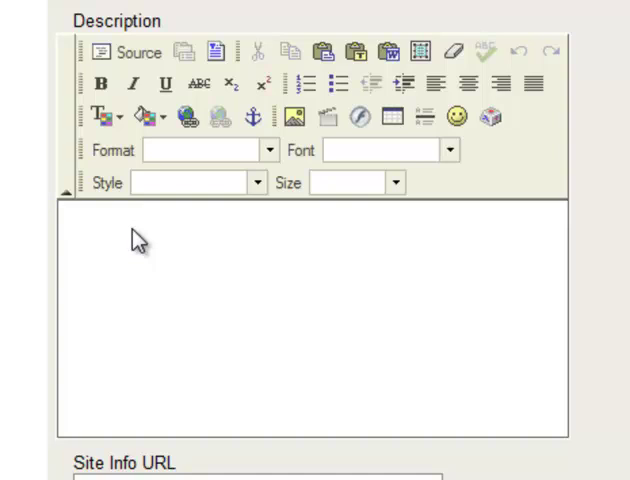
text(Welco)
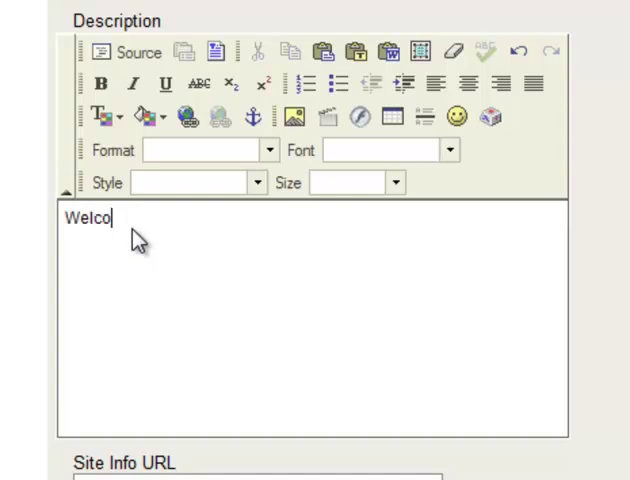
text(me to the N)
text(ew Course!)
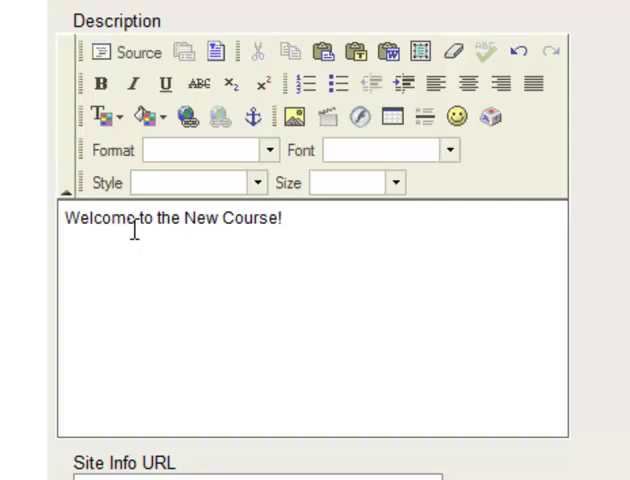
key(Return)
text(In this course,)
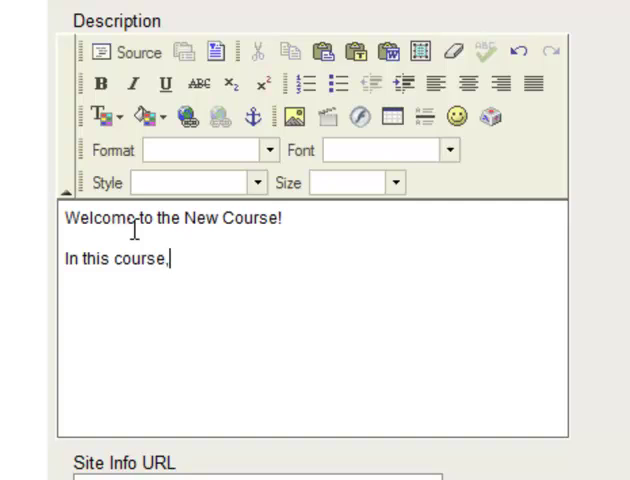
text( we will show yo)
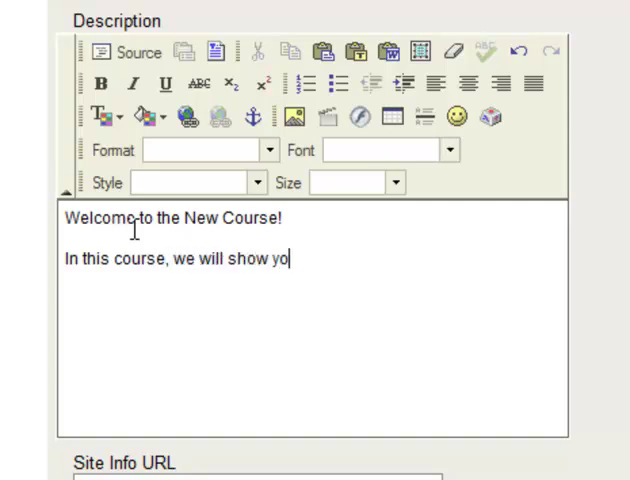
text(u have)
key(BackSpace)
key(BackSpace)
key(BackSpace)
key(BackSpace)
text(ow)
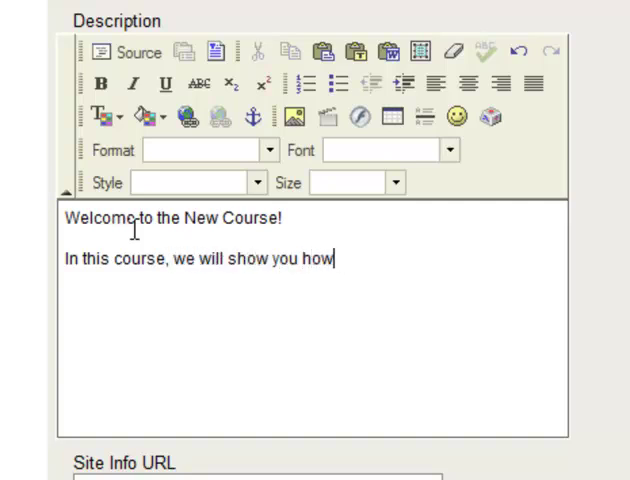
text( to build a )
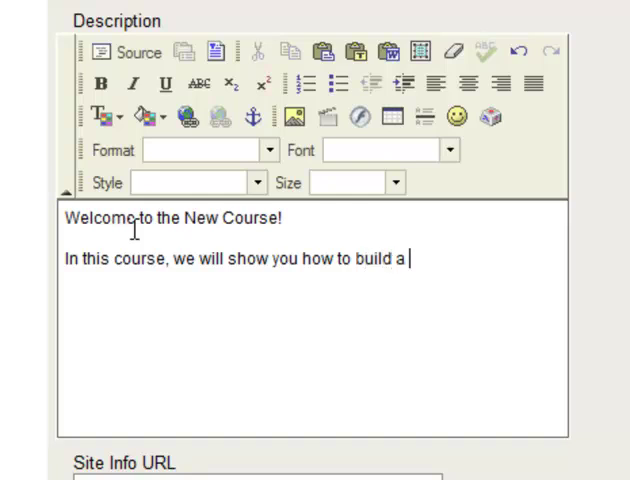
text(sakai site.)
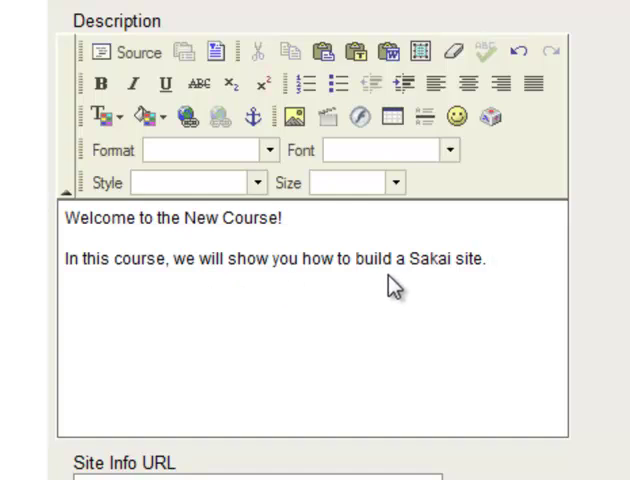
click(292, 228)
Step: Format the welcome line as Heading 2 and add a blank line beneath it for an image
drag(289, 221, 69, 216)
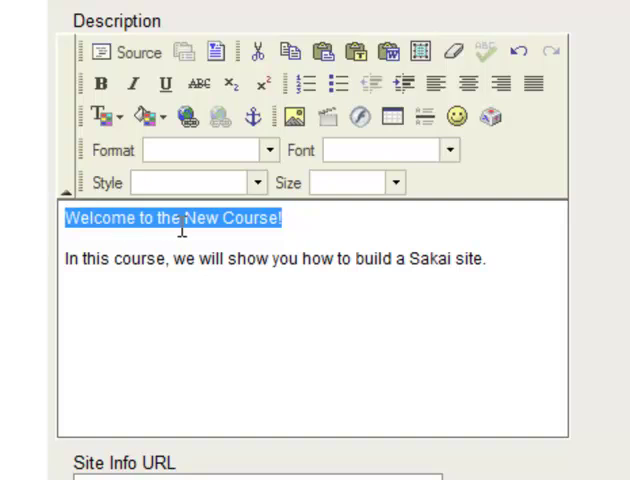
click(268, 151)
click(279, 257)
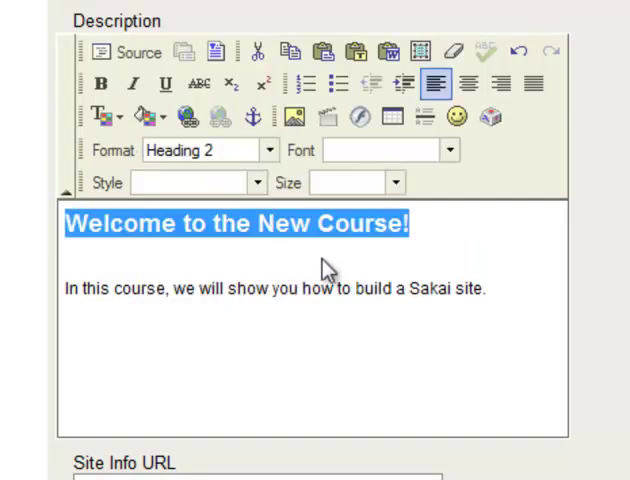
click(330, 268)
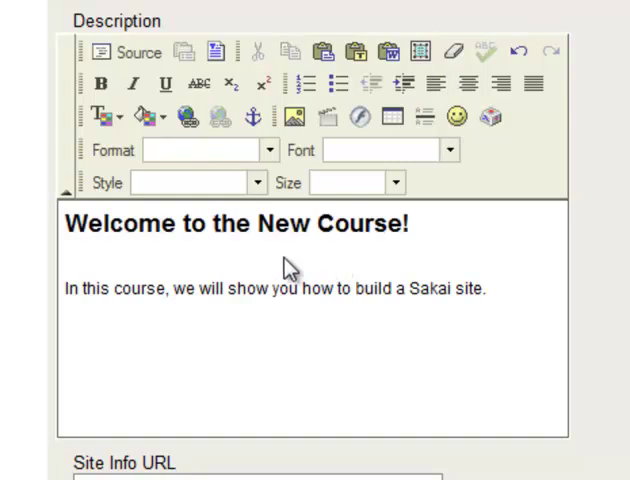
key(Return)
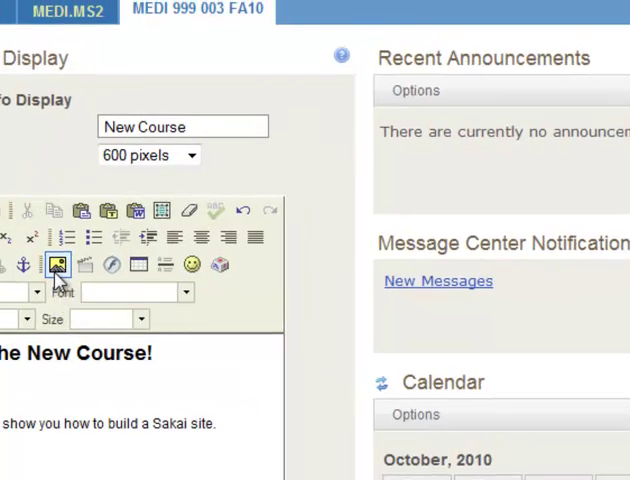
Step: Browse the server from Image Properties and arrange the Resources Browser to show folders and upload area
click(56, 268)
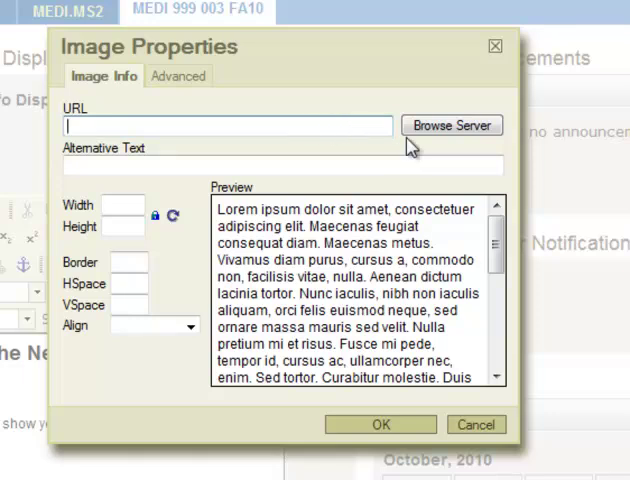
click(446, 134)
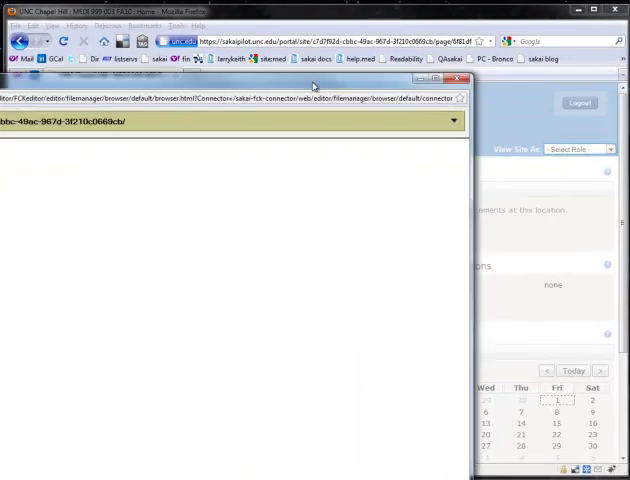
drag(312, 87, 417, 29)
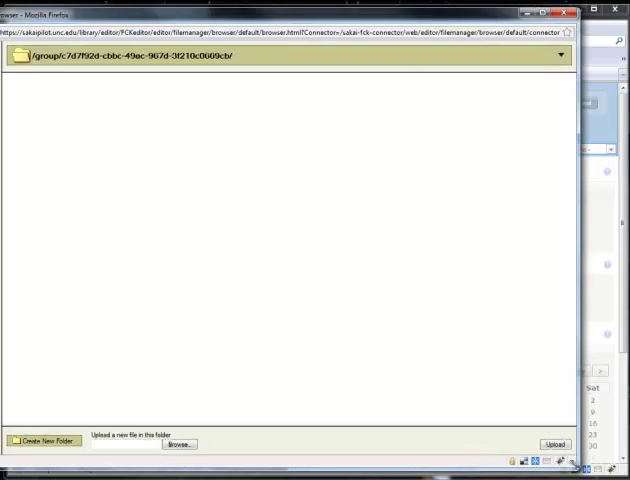
drag(572, 464, 401, 402)
drag(36, 20, 178, 49)
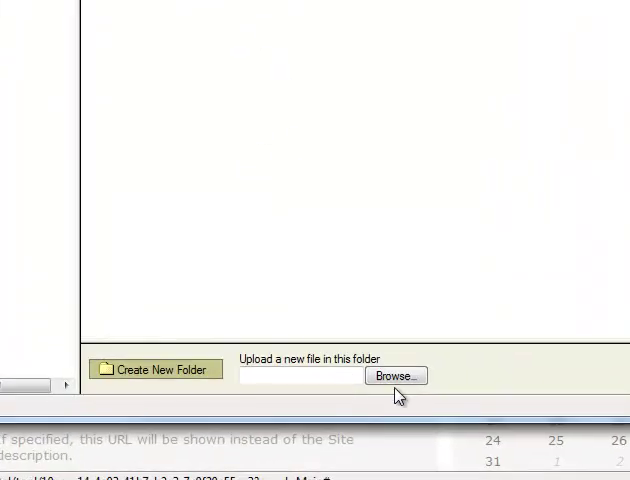
Step: Upload skeleton.jpg from the Desktop into the course image folder
click(396, 396)
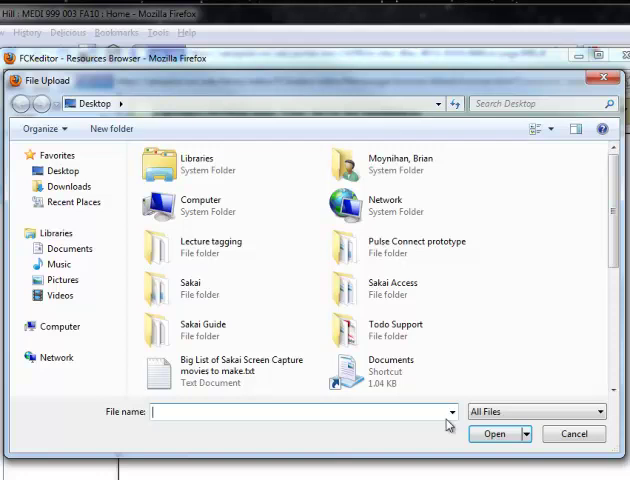
drag(614, 216, 614, 323)
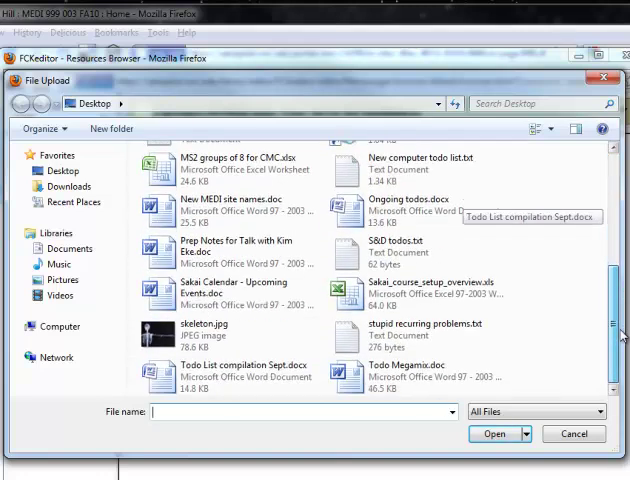
click(204, 345)
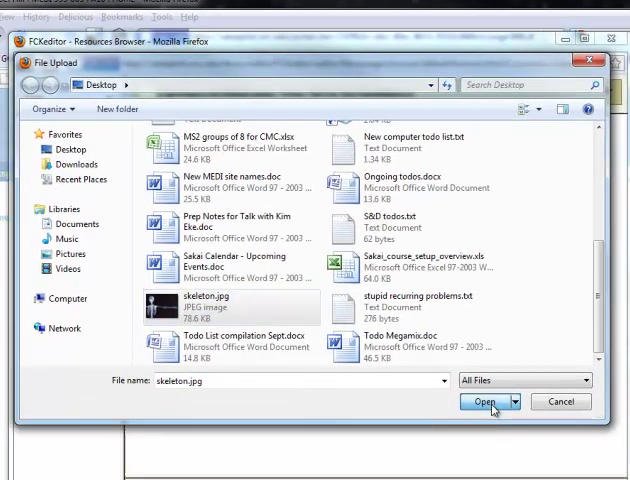
click(494, 433)
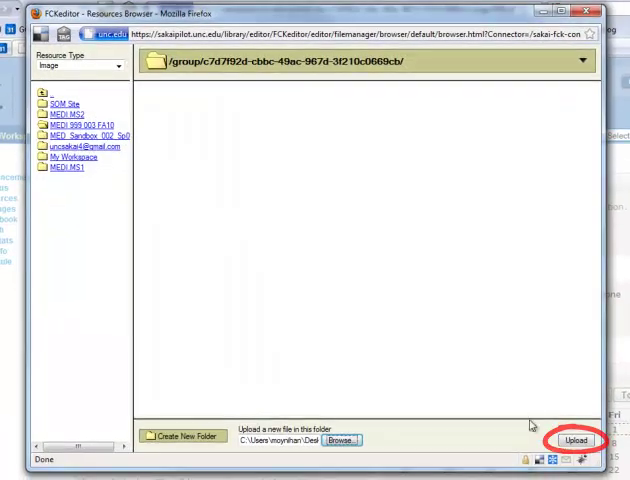
click(575, 440)
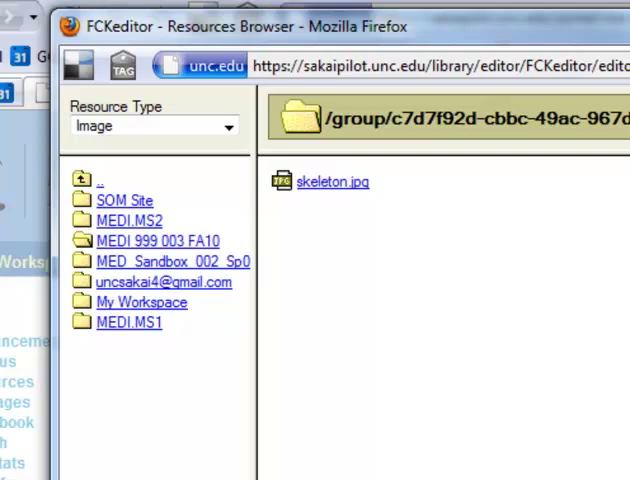
Step: Choose skeleton.jpg and set its width to 400 (height 300)
click(340, 184)
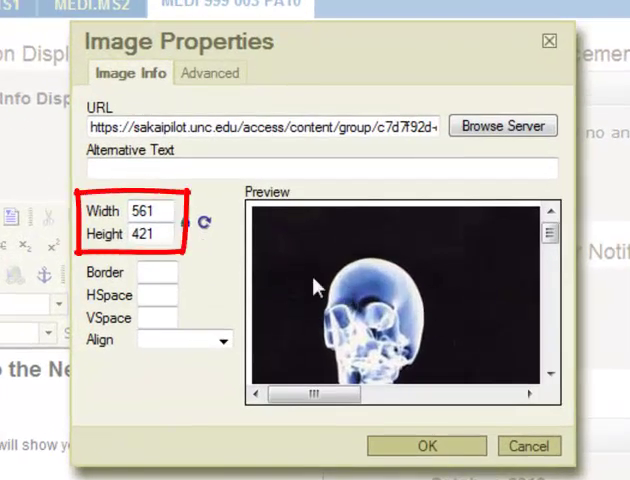
drag(165, 210, 128, 210)
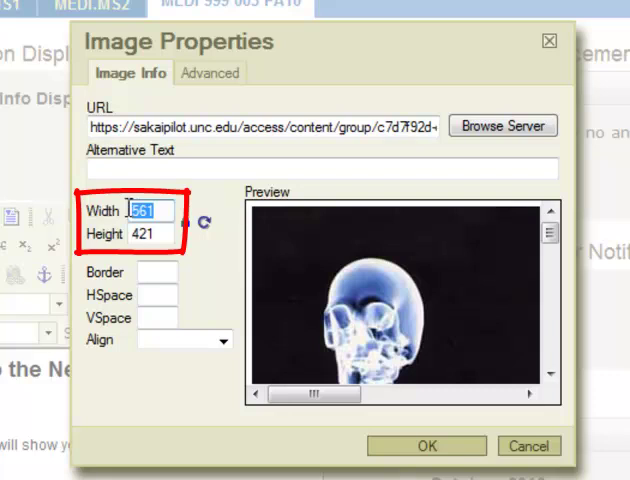
text(400)
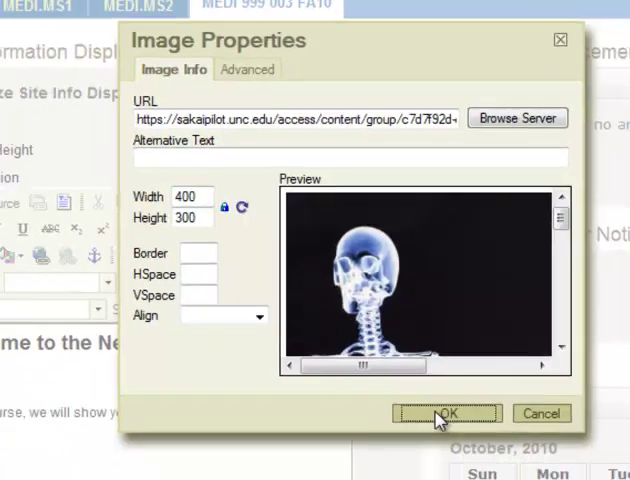
Step: Insert the resized image, save with Update Options, and review the New Course home page
click(418, 450)
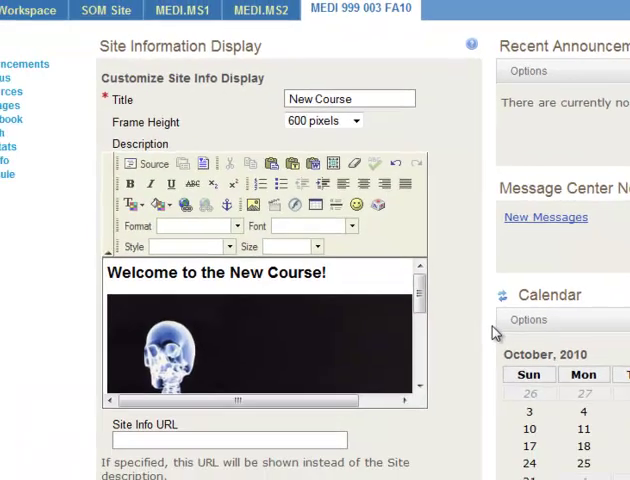
drag(421, 305, 431, 376)
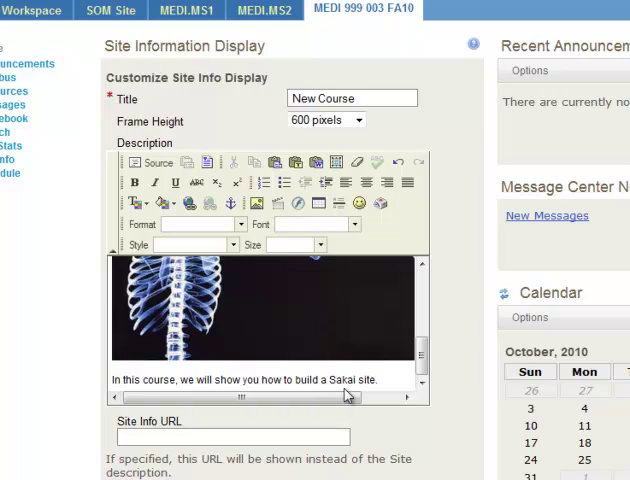
scroll(115, 348, down, 2)
scroll(115, 348, down, 1)
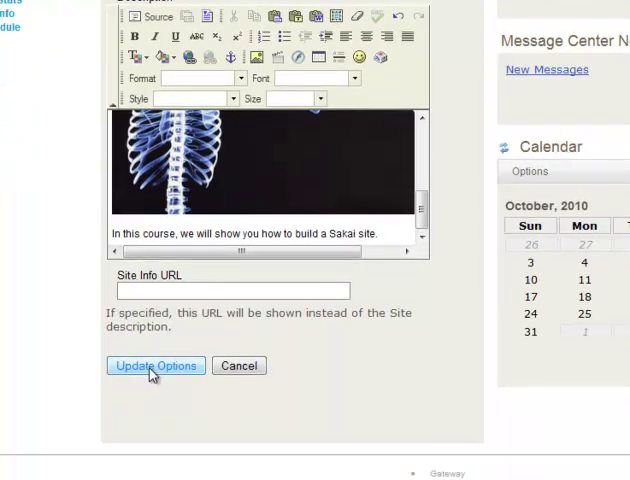
click(152, 373)
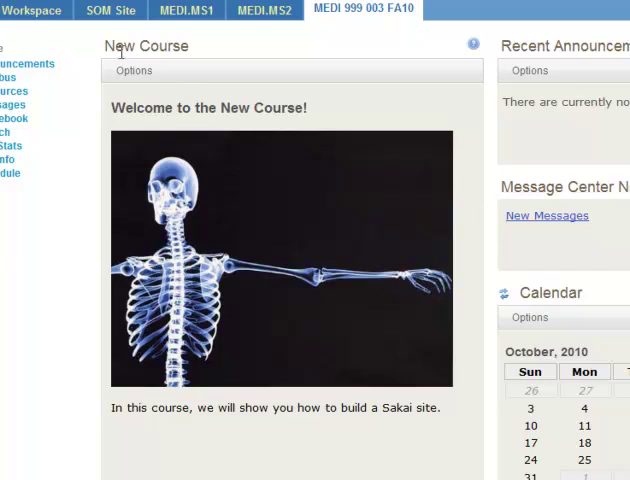
drag(104, 50, 179, 46)
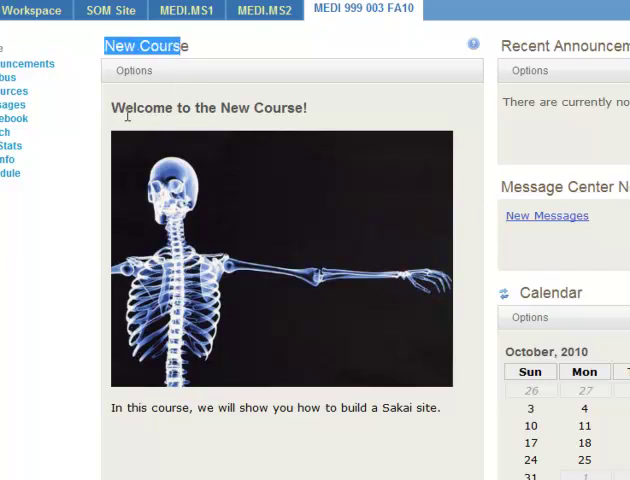
mouse_move(218, 110)
mouse_down()
mouse_move(295, 108)
mouse_move(321, 117)
mouse_up()
click(309, 229)
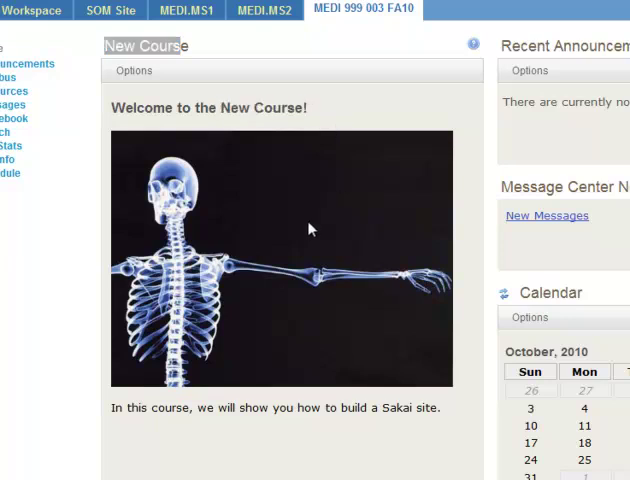